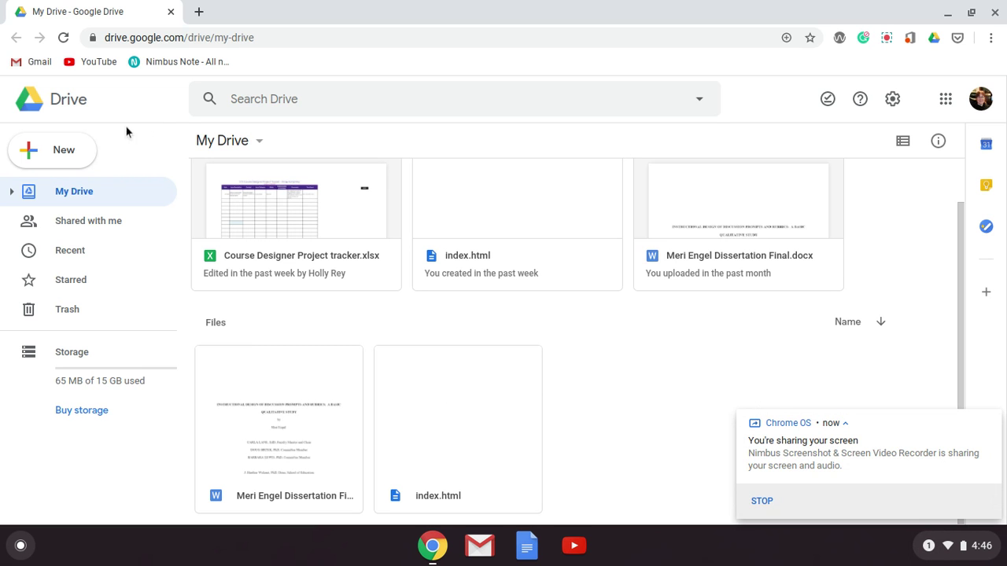
# Expand Google Drive's New > More apps list and scroll down to Connect more apps.
pyautogui.click(82, 155)
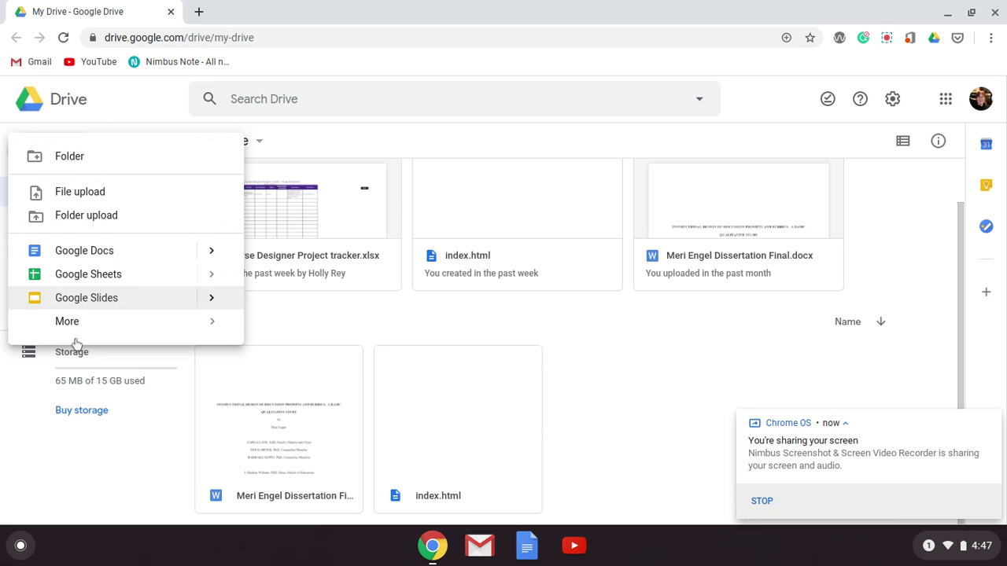
pyautogui.moveTo(78, 333)
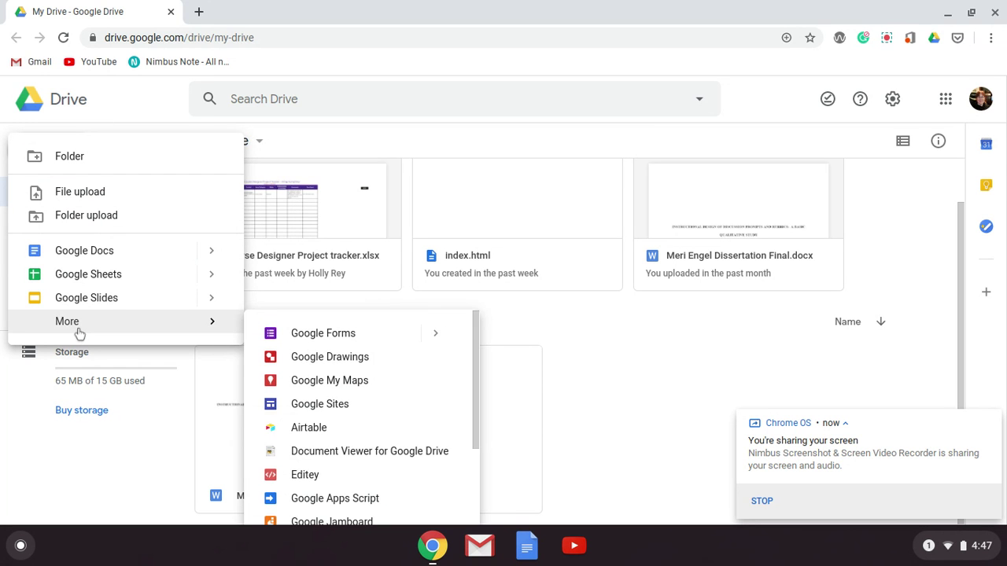
pyautogui.moveTo(171, 329)
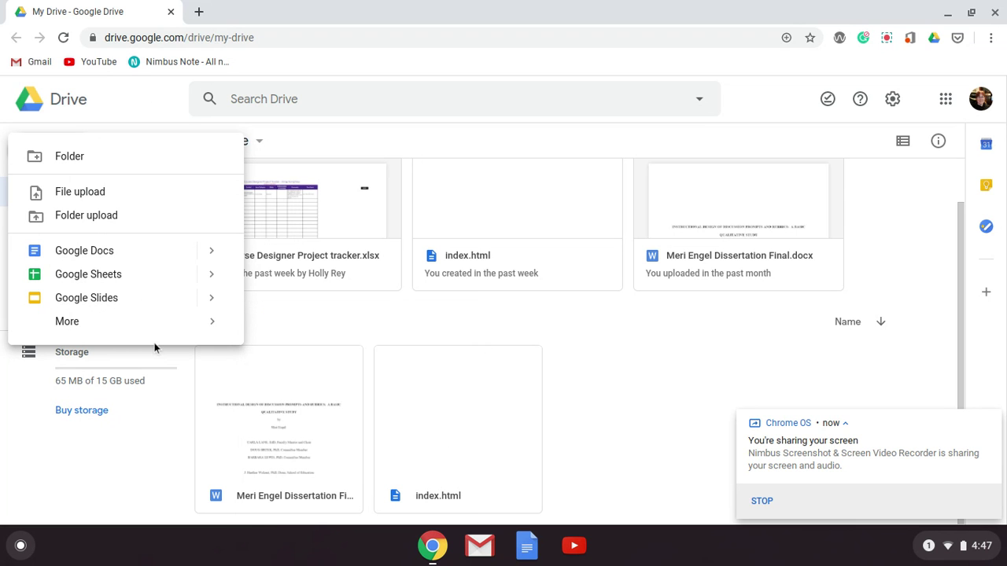
pyautogui.scroll(-3, 322, 380)
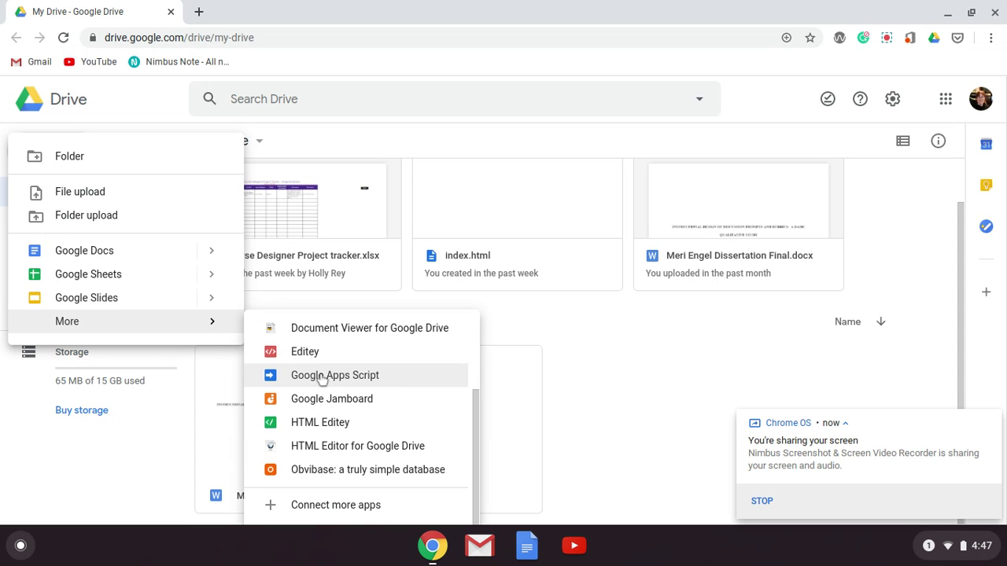
# Search the Drive app marketplace for 'air' and open the Airtable add-on page.
pyautogui.click(315, 507)
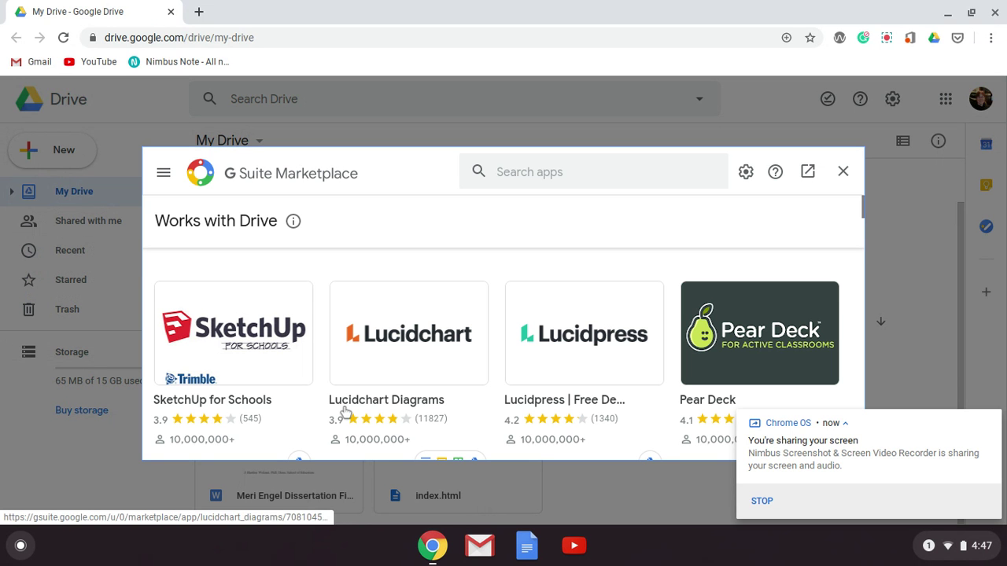
pyautogui.click(547, 173)
pyautogui.write('airtable')
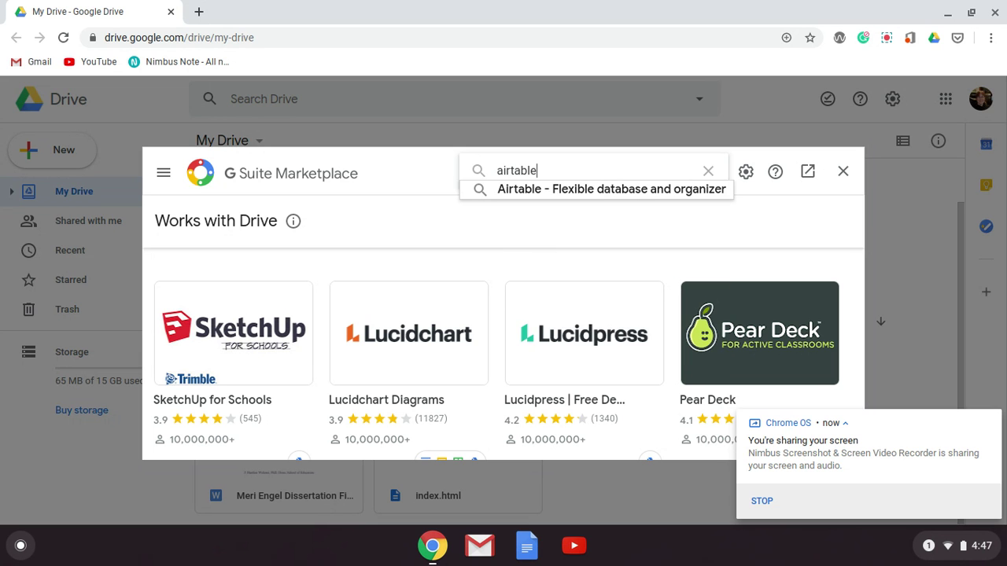
pyautogui.press('Return')
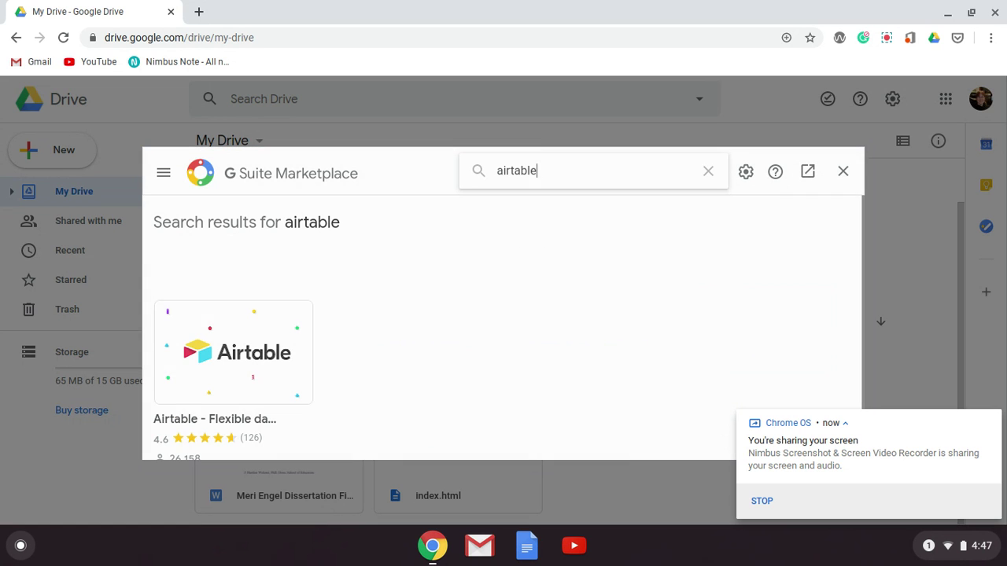
pyautogui.click(292, 374)
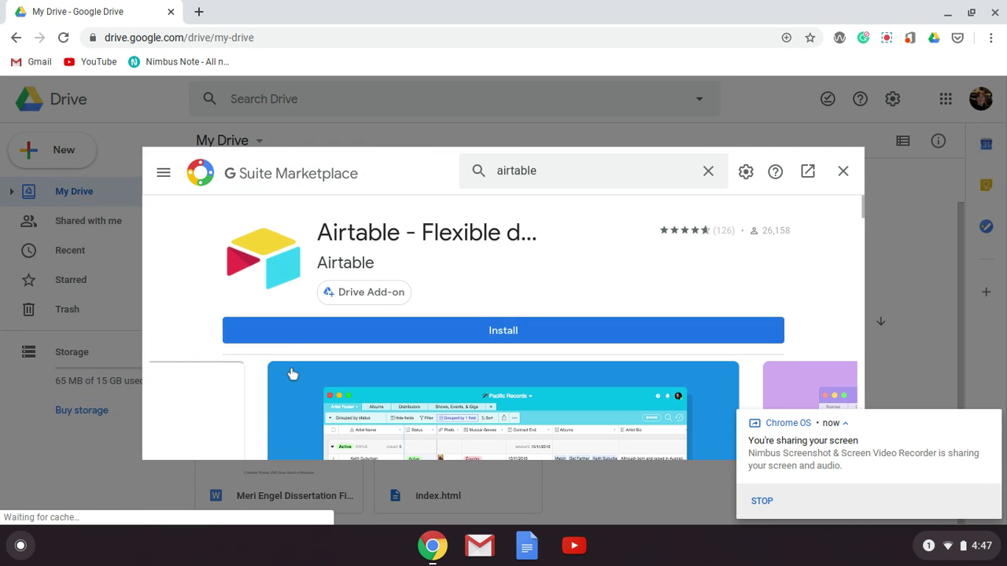
# Install Airtable with the Google account and accept it as Drive's default connected app.
pyautogui.click(491, 329)
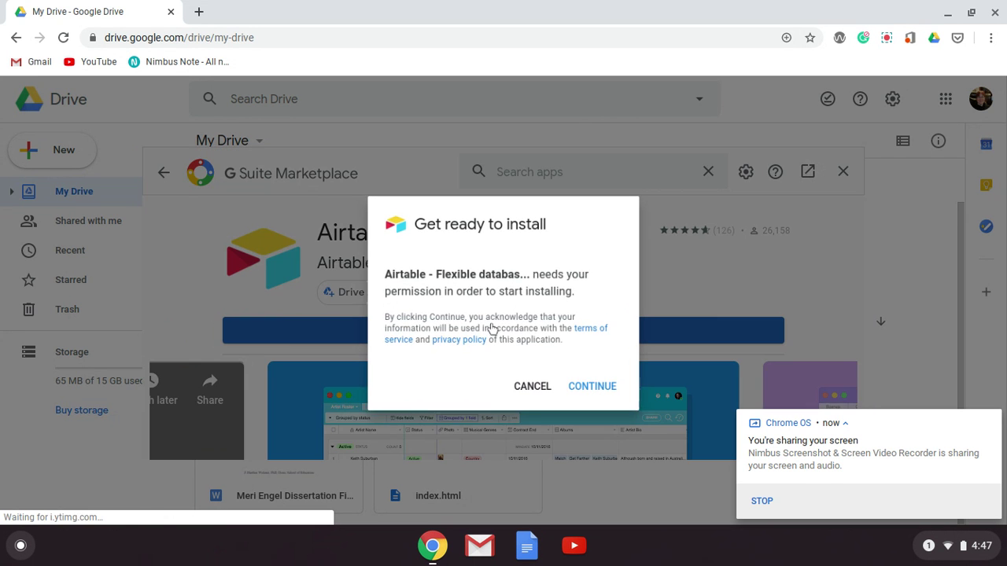
pyautogui.click(589, 388)
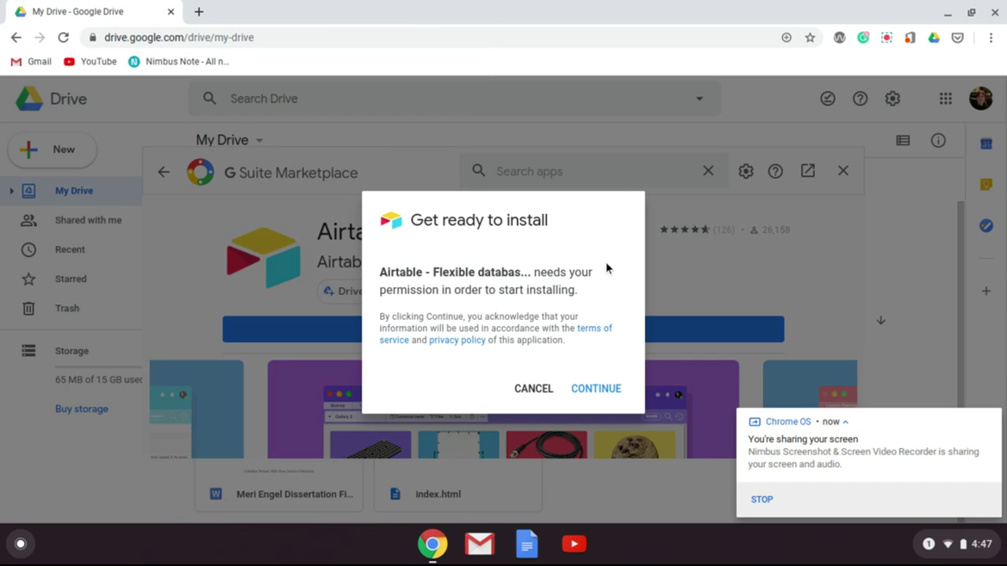
pyautogui.click(592, 393)
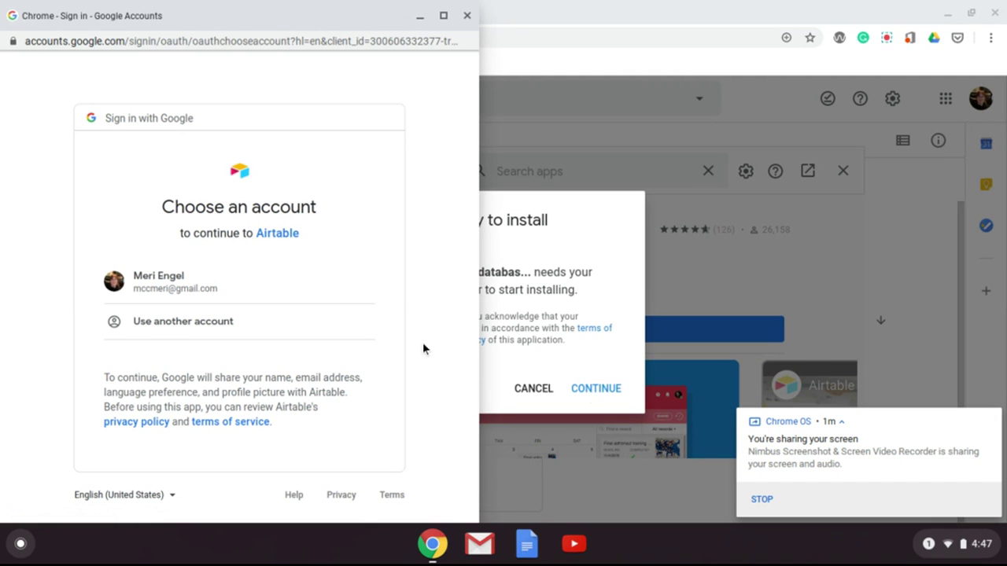
pyautogui.click(263, 275)
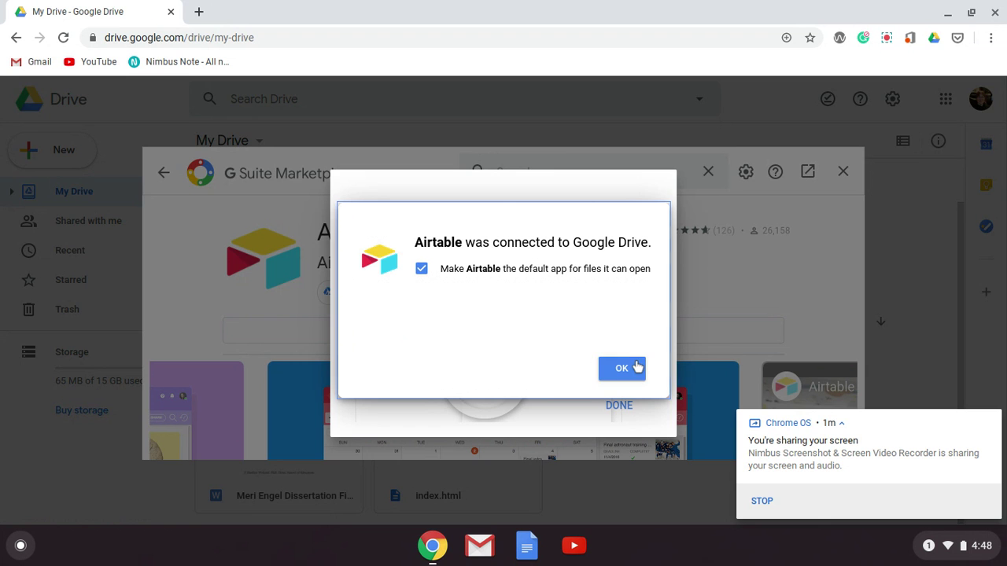
pyautogui.click(637, 367)
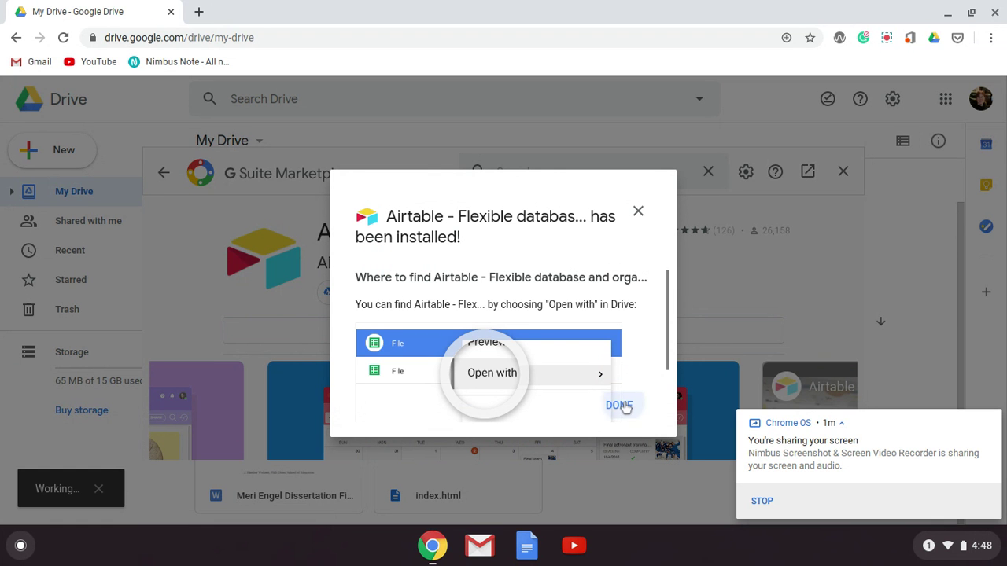
pyautogui.click(619, 406)
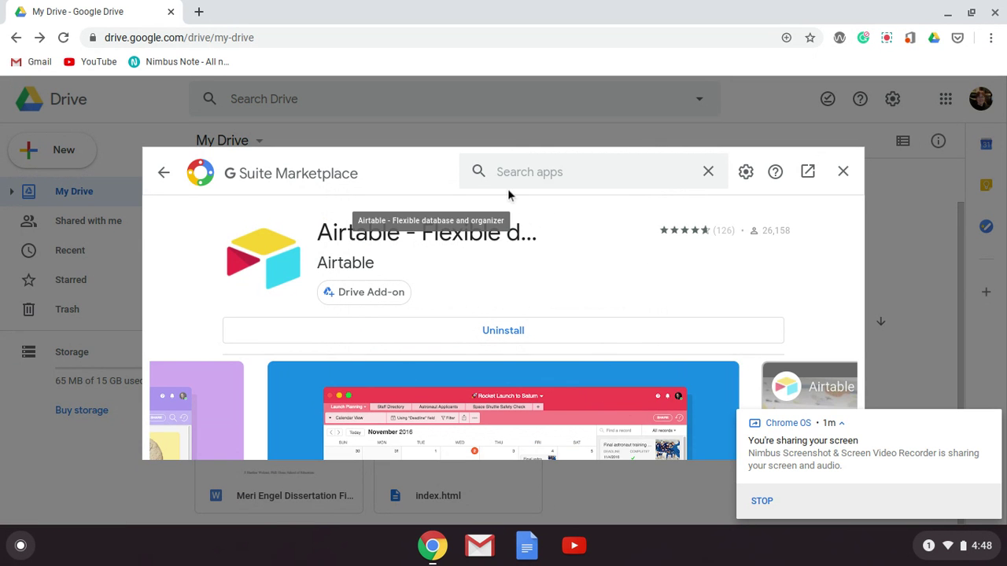
# Close the marketplace and create a new Airtable file from Drive's New > More menu.
pyautogui.click(849, 181)
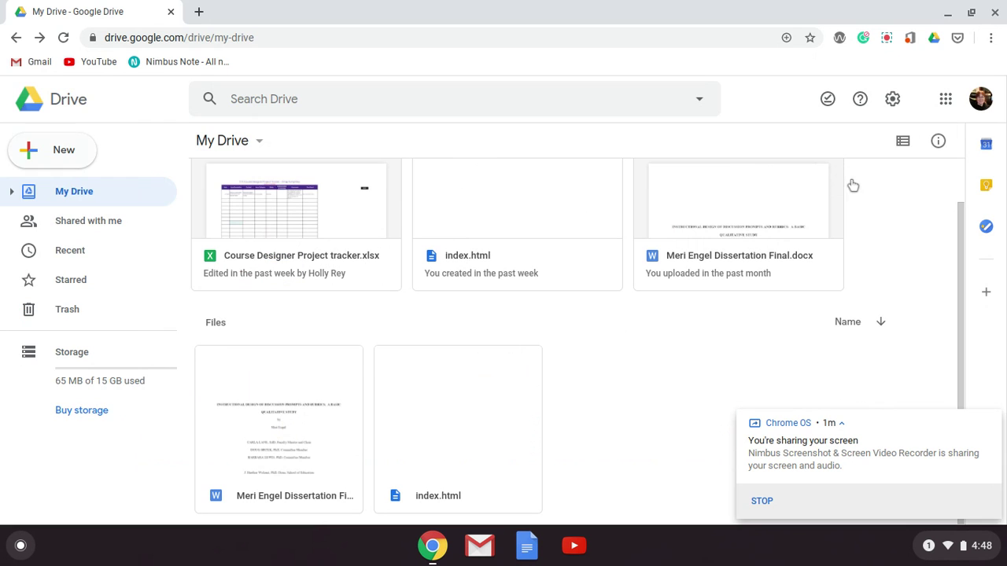
pyautogui.click(63, 161)
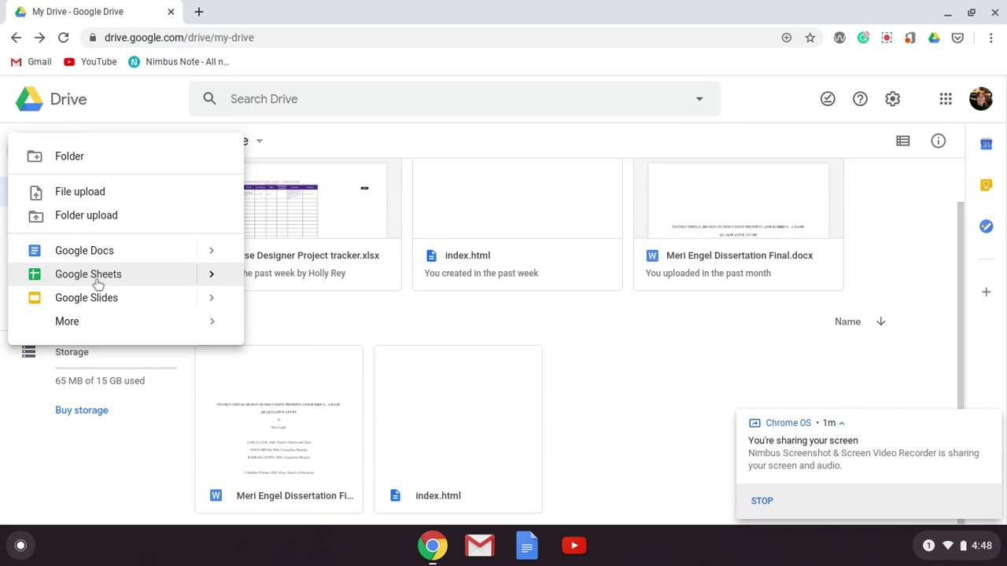
pyautogui.moveTo(97, 328)
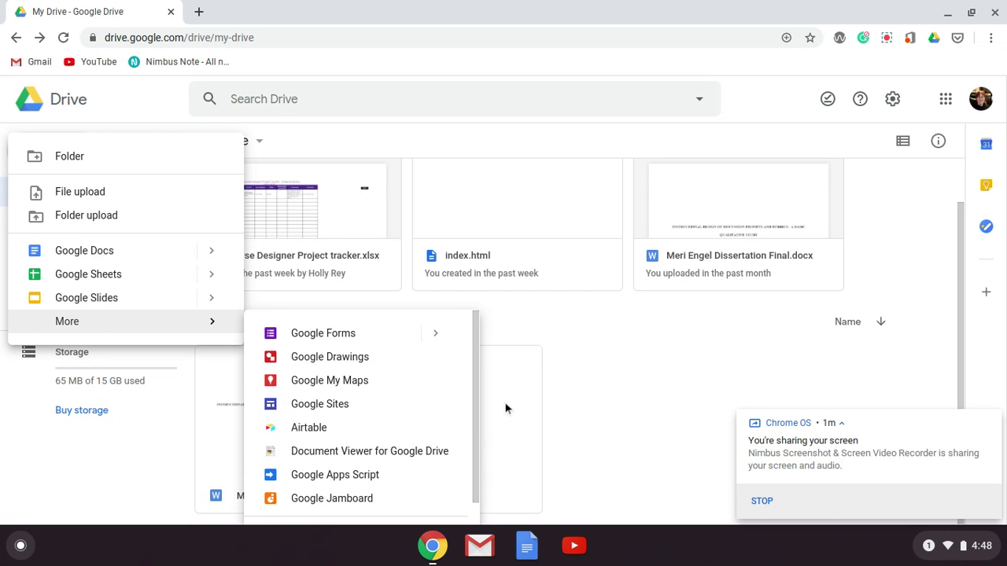
pyautogui.moveTo(473, 380); pyautogui.dragTo(474, 416)
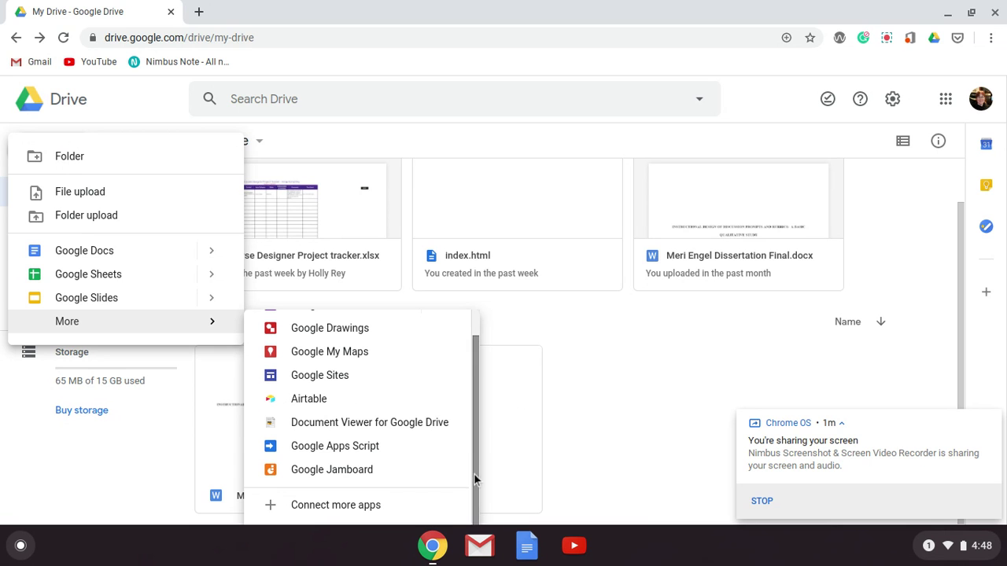
pyautogui.click(361, 404)
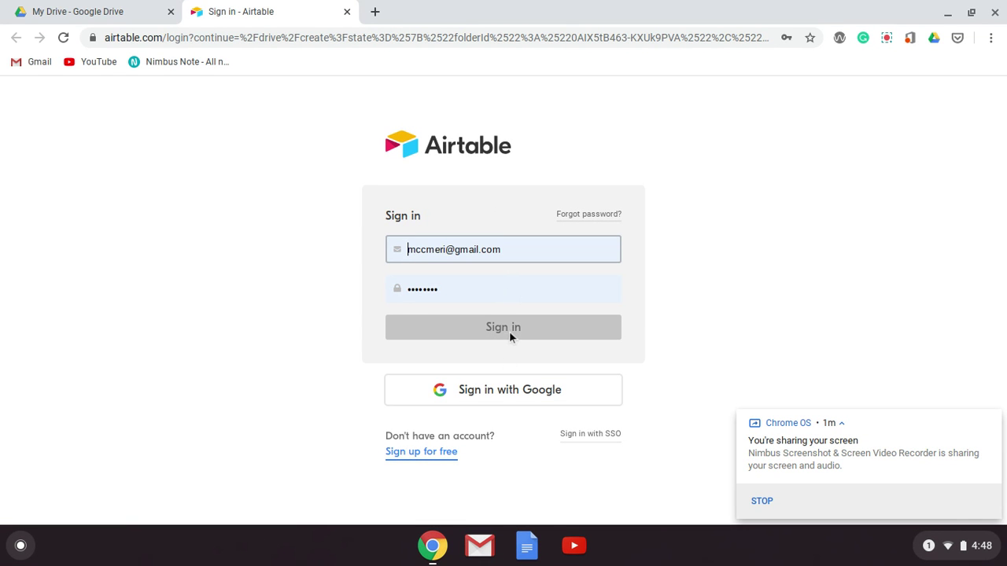
# Sign in to Airtable with the Google account and allow it access.
pyautogui.click(498, 399)
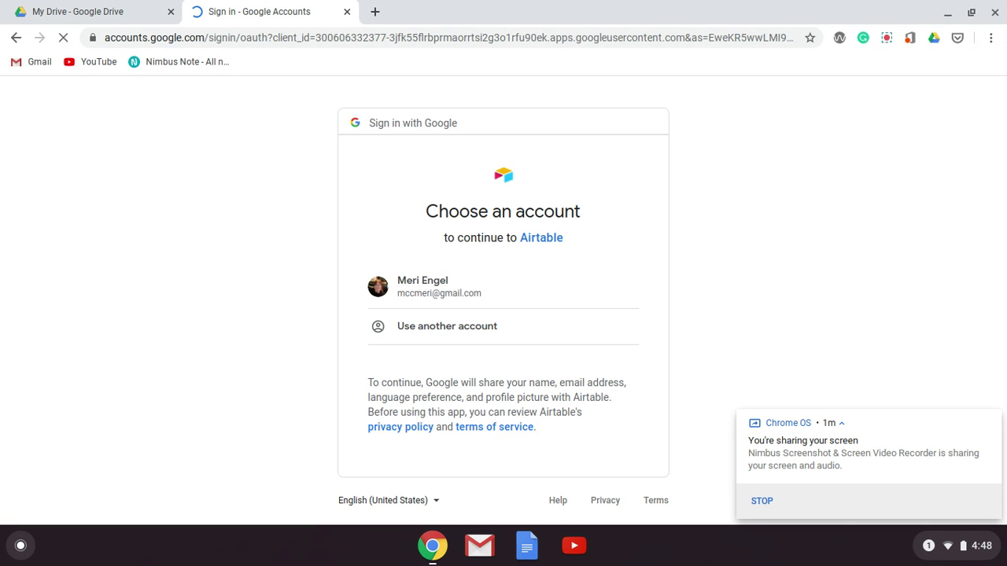
pyautogui.click(440, 288)
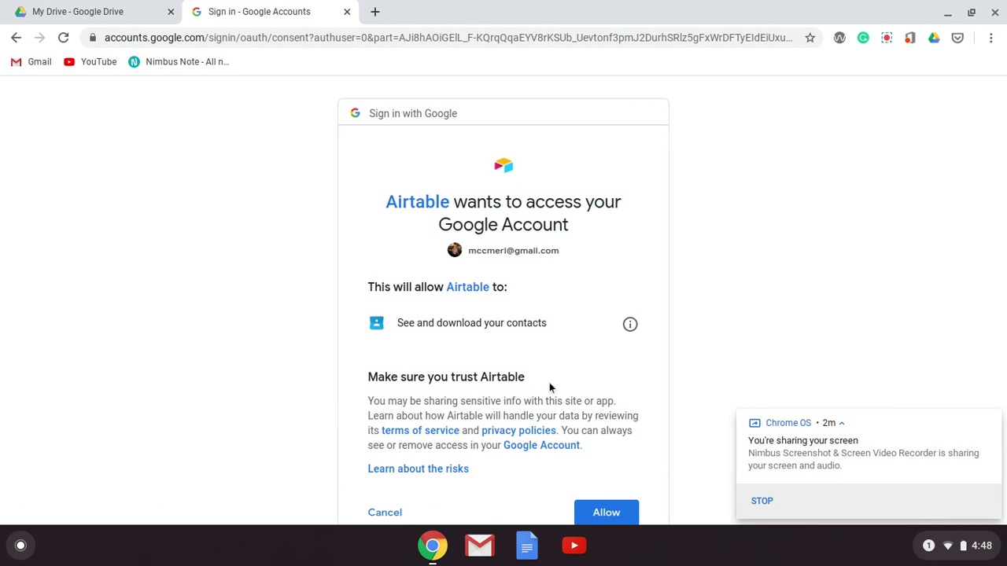
pyautogui.click(594, 512)
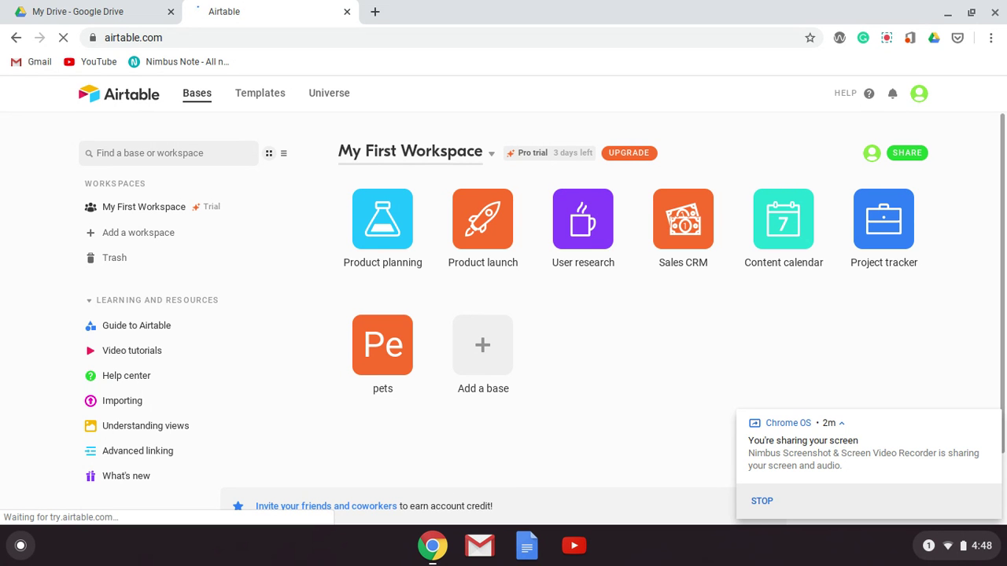
# Open the Content calendar base, dismiss its description, and scroll through the Content pipeline stories.
pyautogui.click(775, 230)
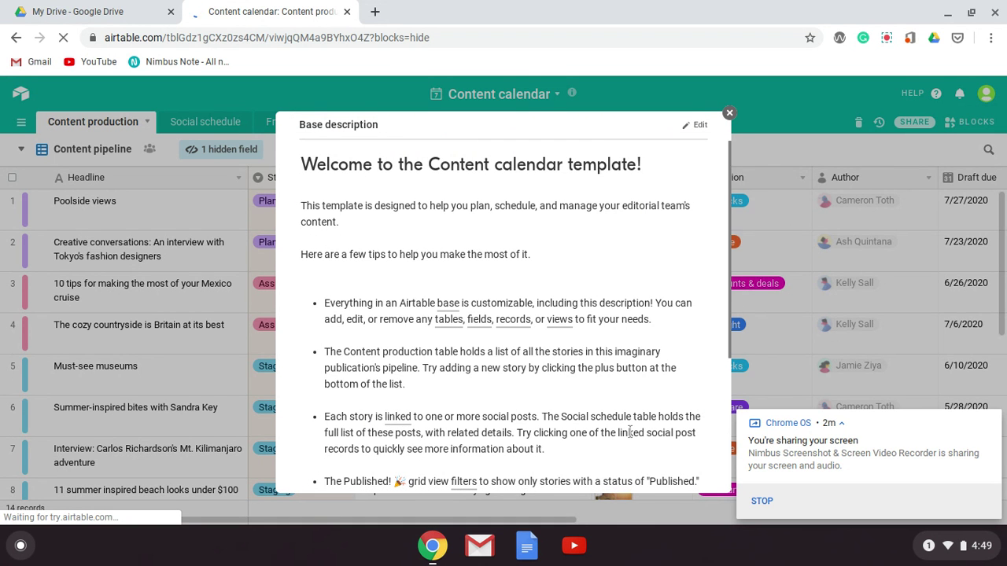
pyautogui.scroll(-5, 629, 432)
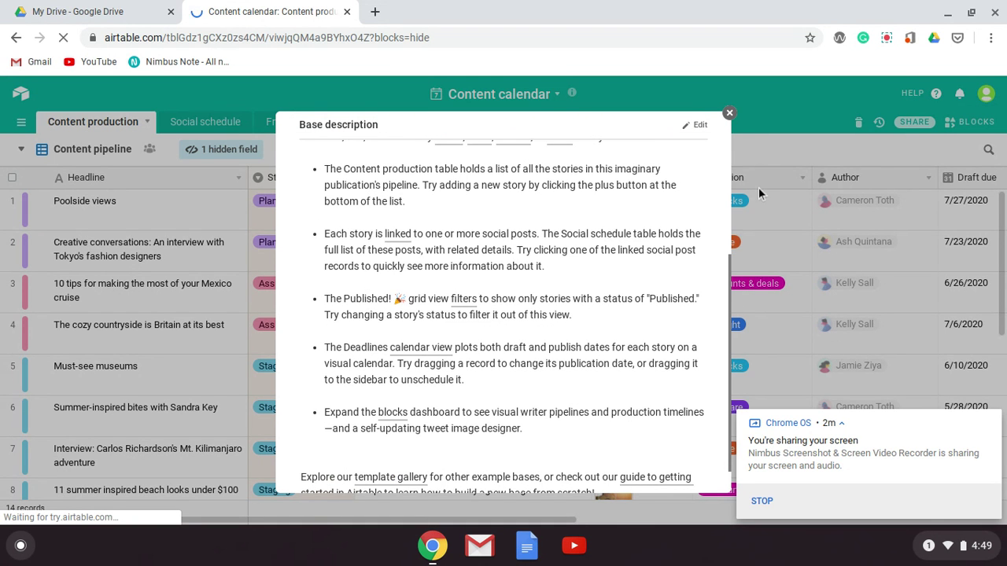
pyautogui.click(729, 112)
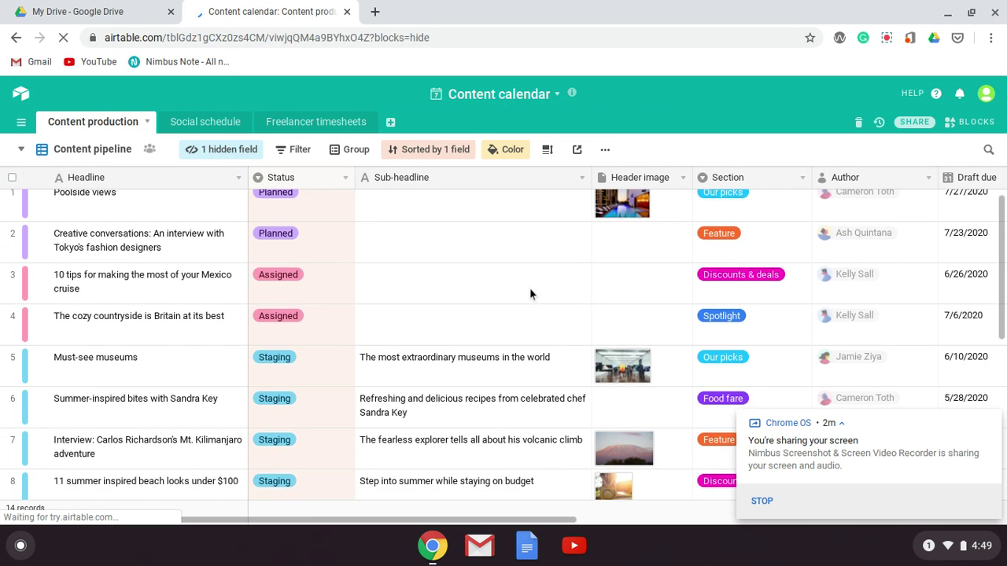
pyautogui.scroll(-3, 530, 294)
pyautogui.scroll(-4, 522, 277)
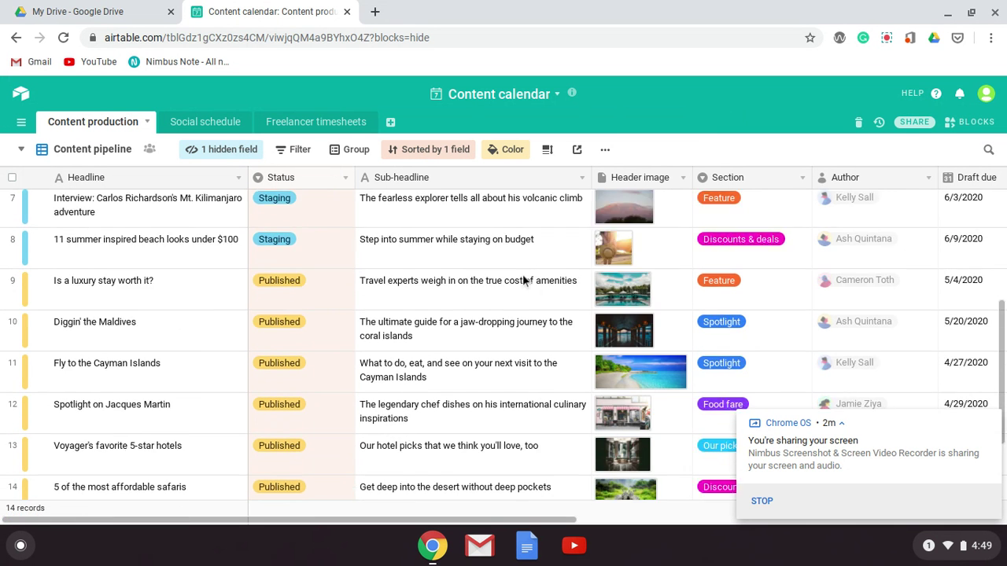
pyautogui.scroll(3, 523, 277)
pyautogui.scroll(4, 522, 273)
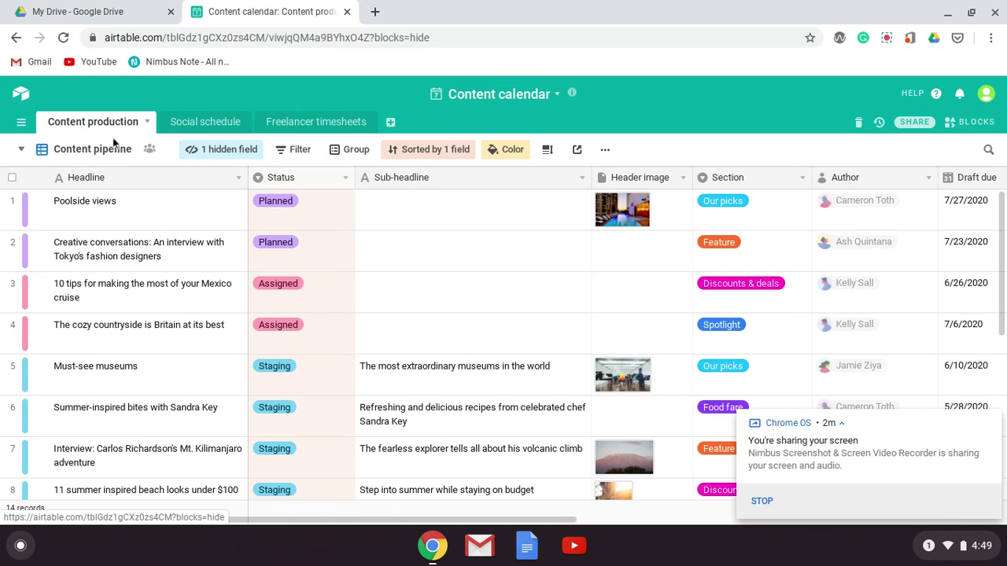
# Expand Freelancer timesheets record 1, check its Writer options, then go to Social schedule.
pyautogui.click(197, 126)
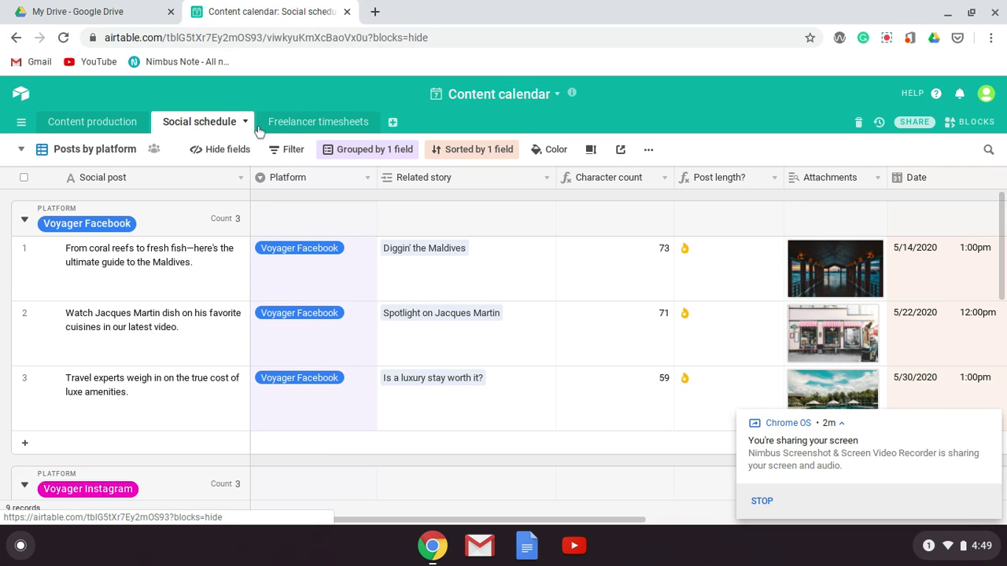
pyautogui.click(293, 132)
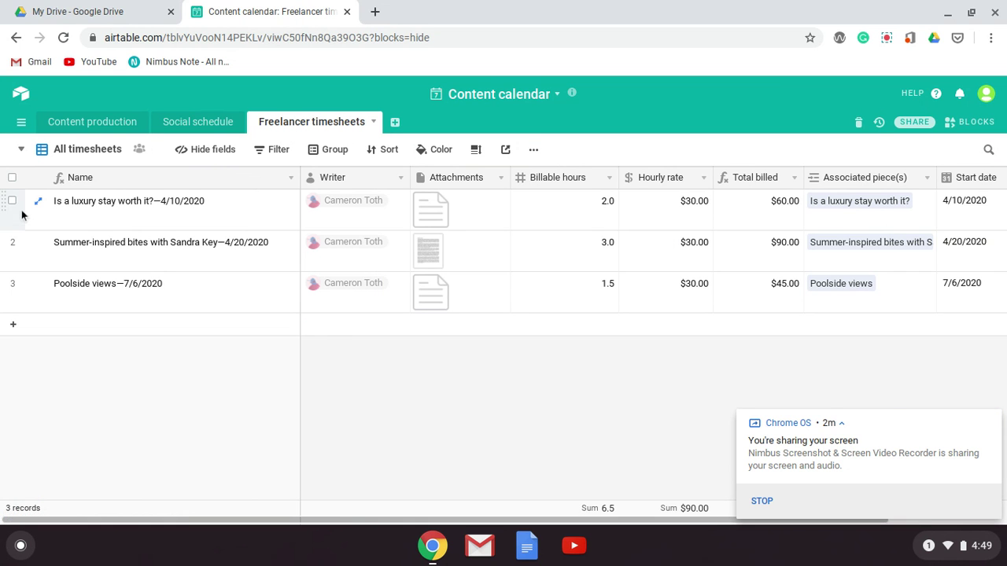
pyautogui.click(44, 204)
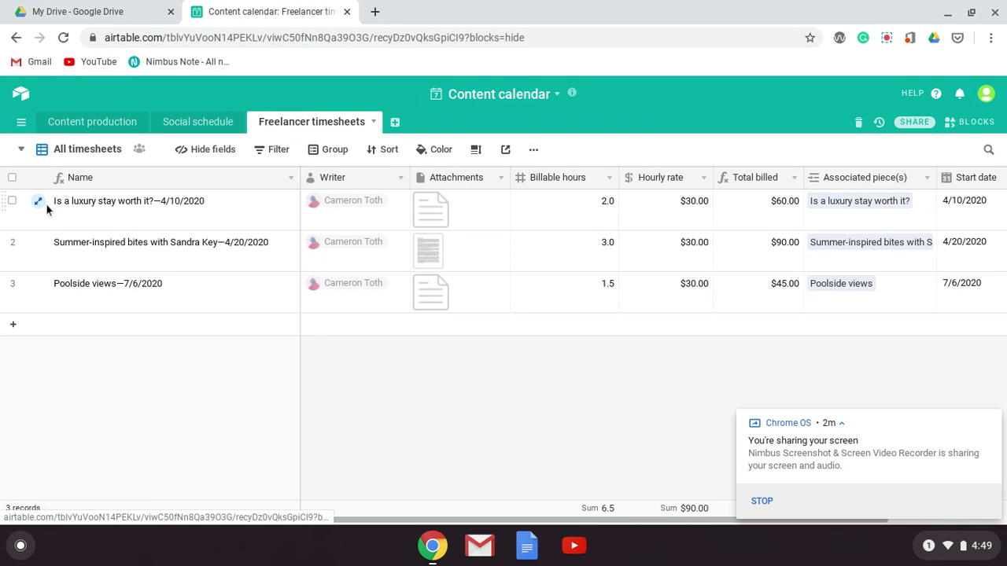
pyautogui.scroll(-1, 332, 299)
pyautogui.scroll(-1, 332, 298)
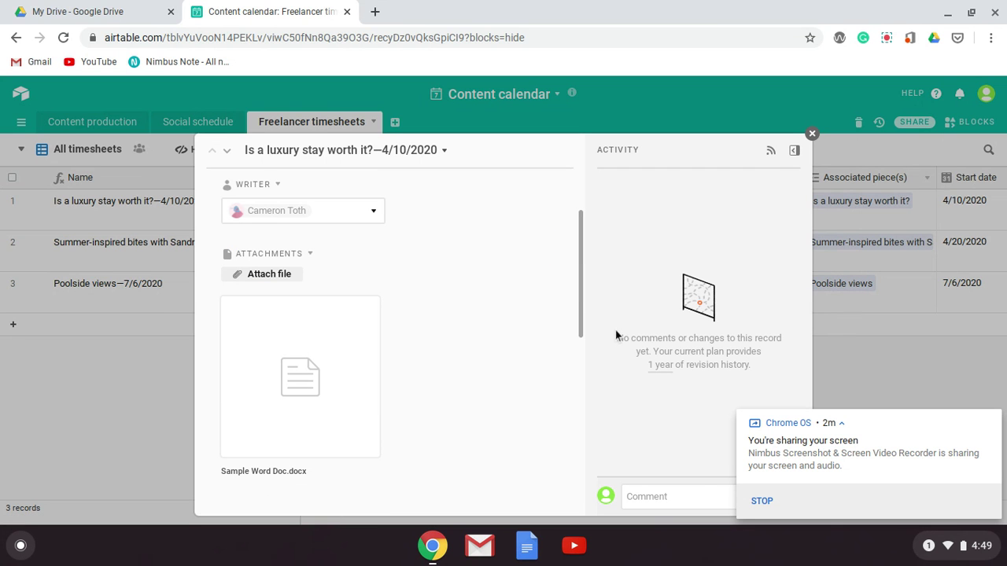
pyautogui.scroll(1, 518, 278)
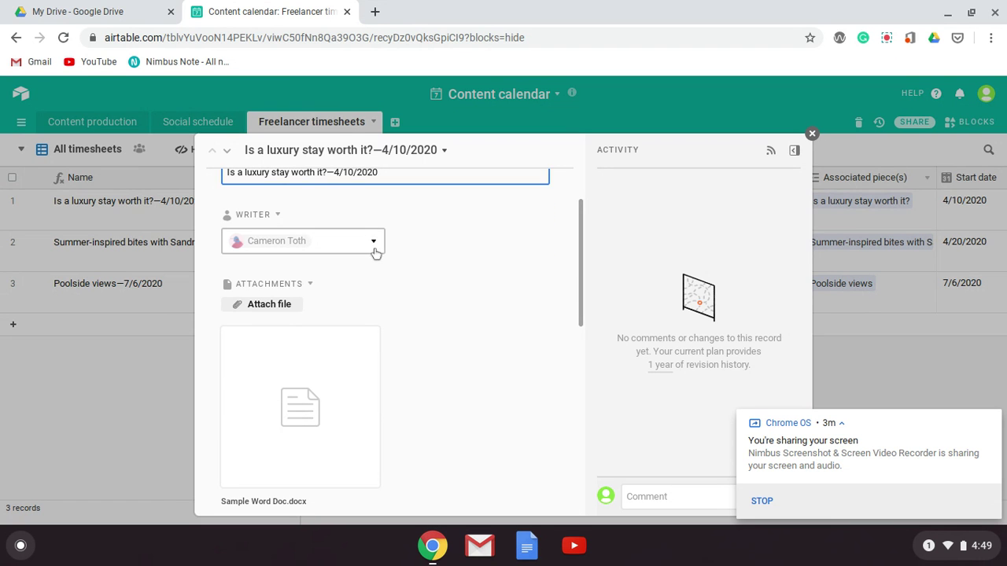
pyautogui.click(375, 249)
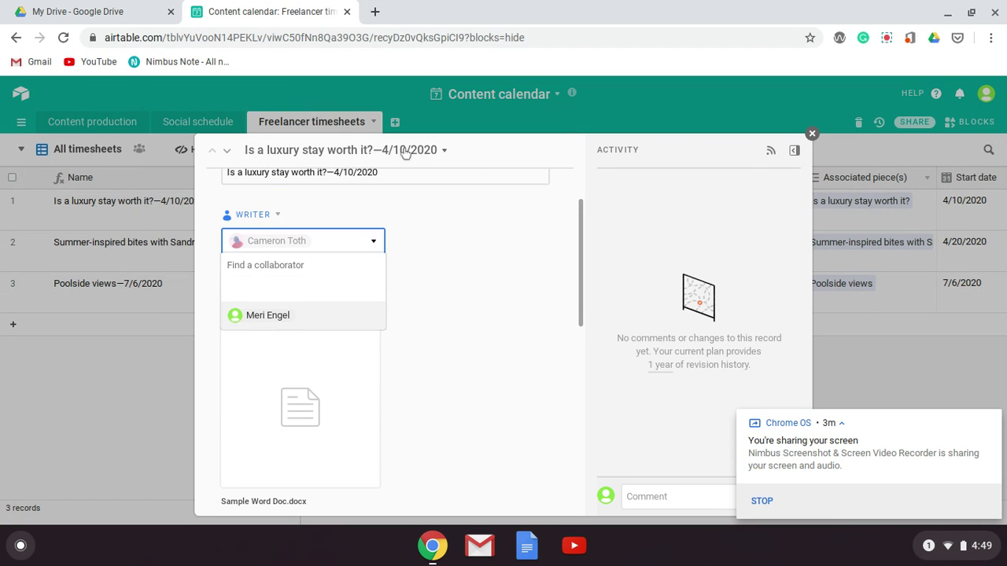
pyautogui.click(812, 134)
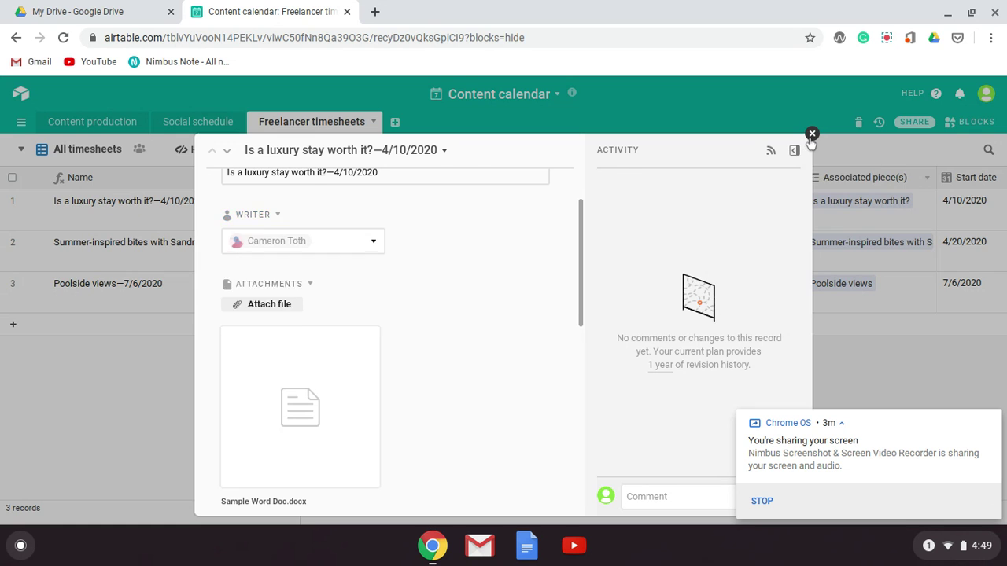
pyautogui.click(223, 122)
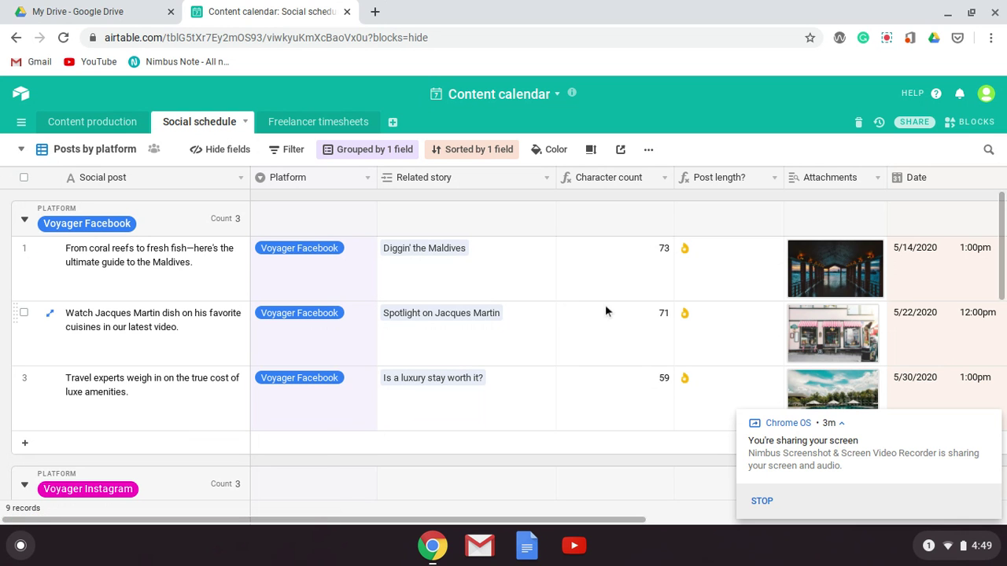
# Sort the Social schedule posts by Platform, last to first.
pyautogui.click(340, 178)
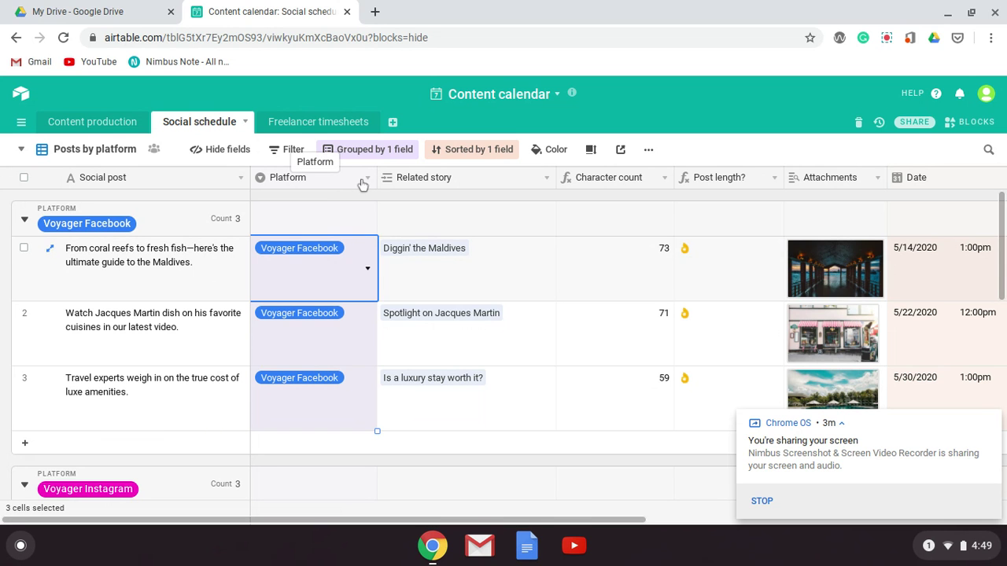
pyautogui.click(366, 179)
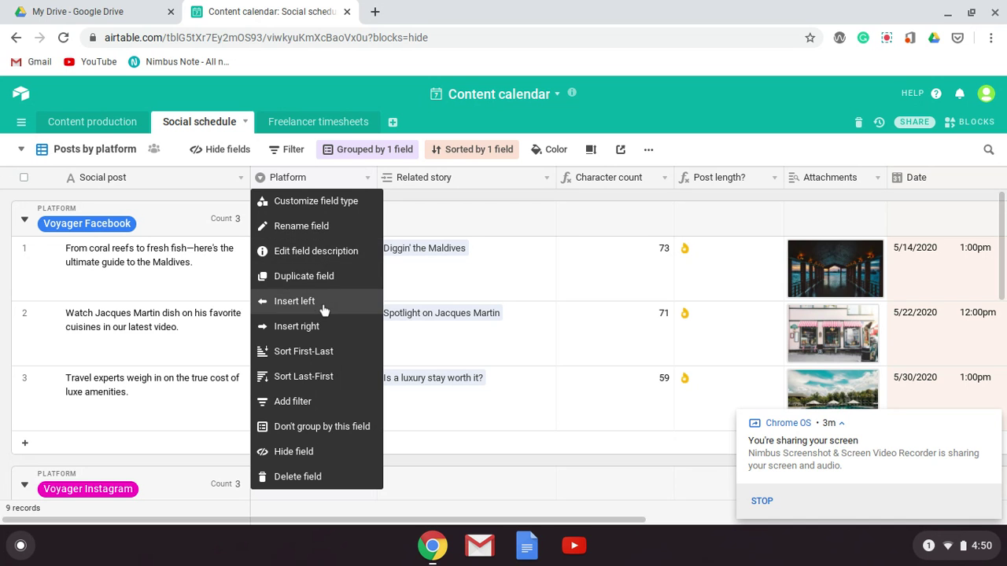
pyautogui.click(315, 376)
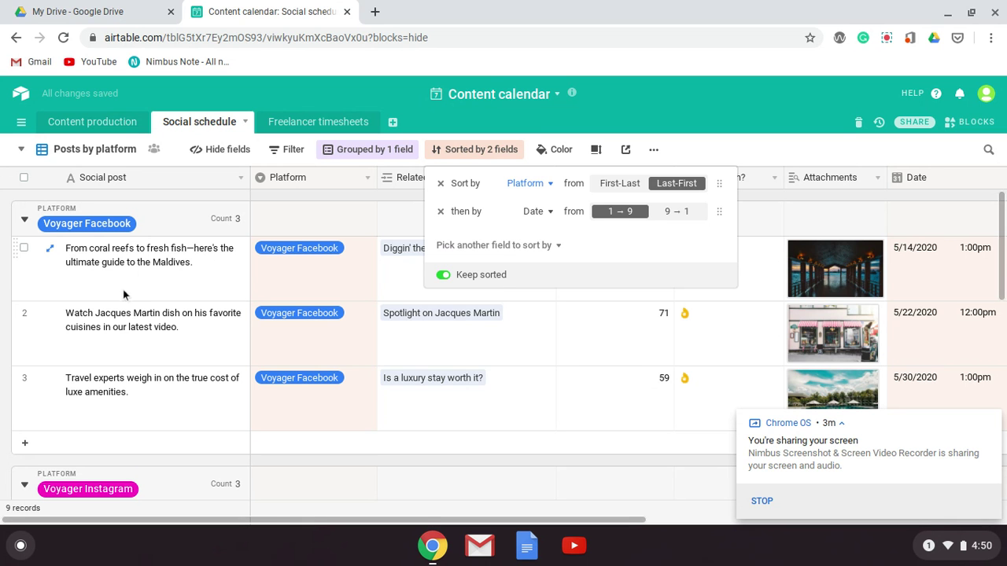
pyautogui.scroll(-2, 124, 284)
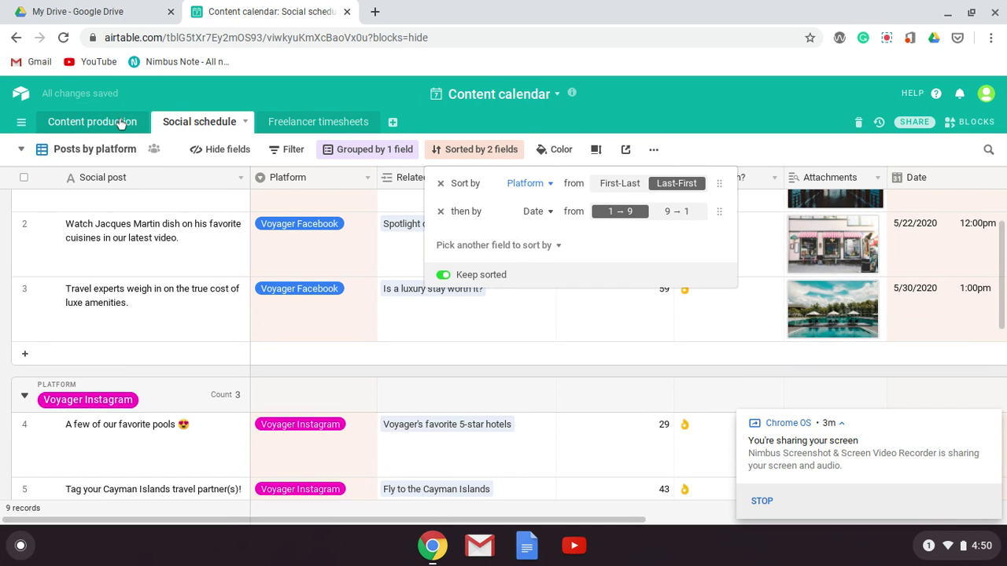
# Return to the Content production table and scroll through its 14 stories.
pyautogui.click(124, 123)
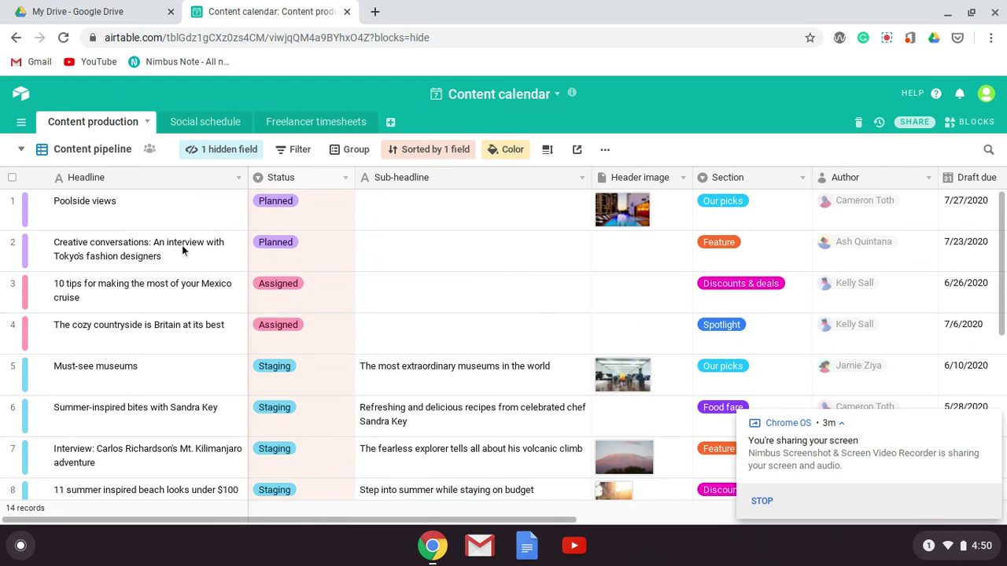
pyautogui.scroll(-8, 183, 250)
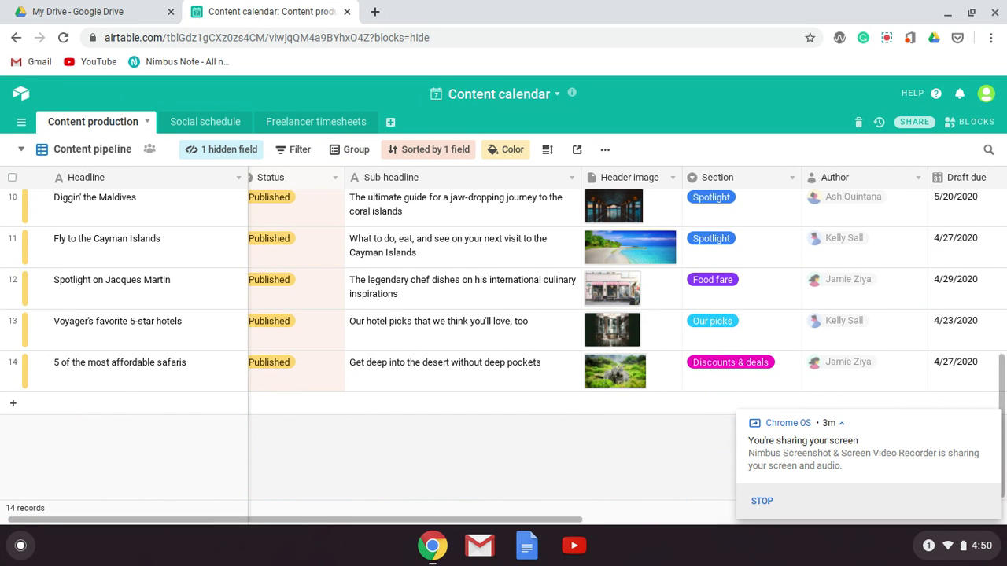
pyautogui.scroll(8, 503, 343)
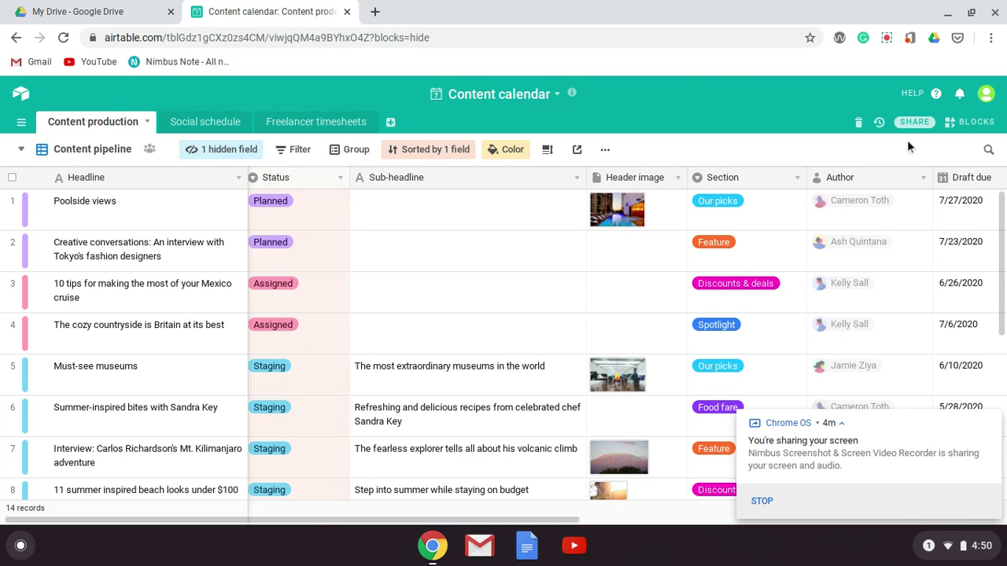
# Create a Creator-access invite link for the Content calendar base and copy it.
pyautogui.click(925, 121)
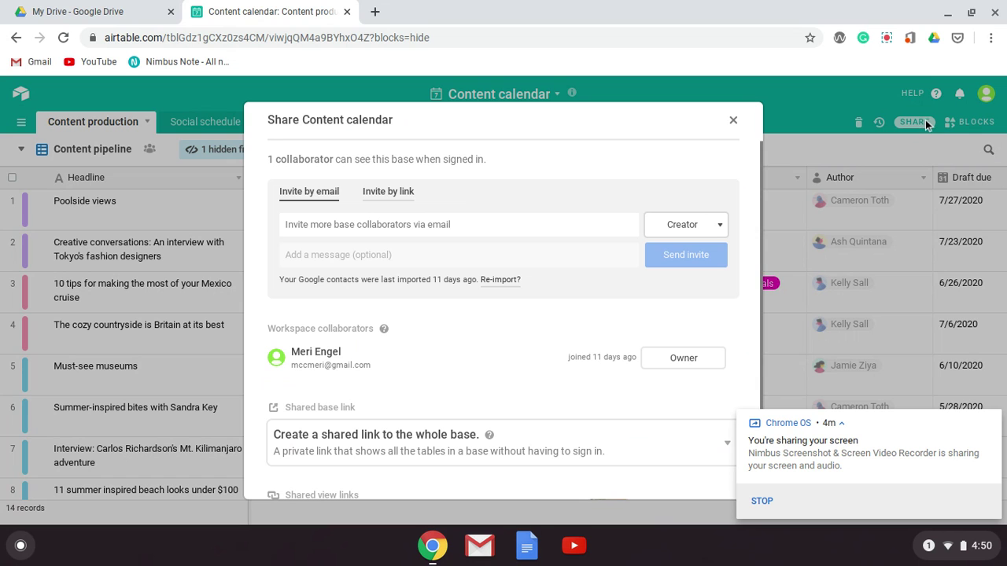
pyautogui.click(399, 191)
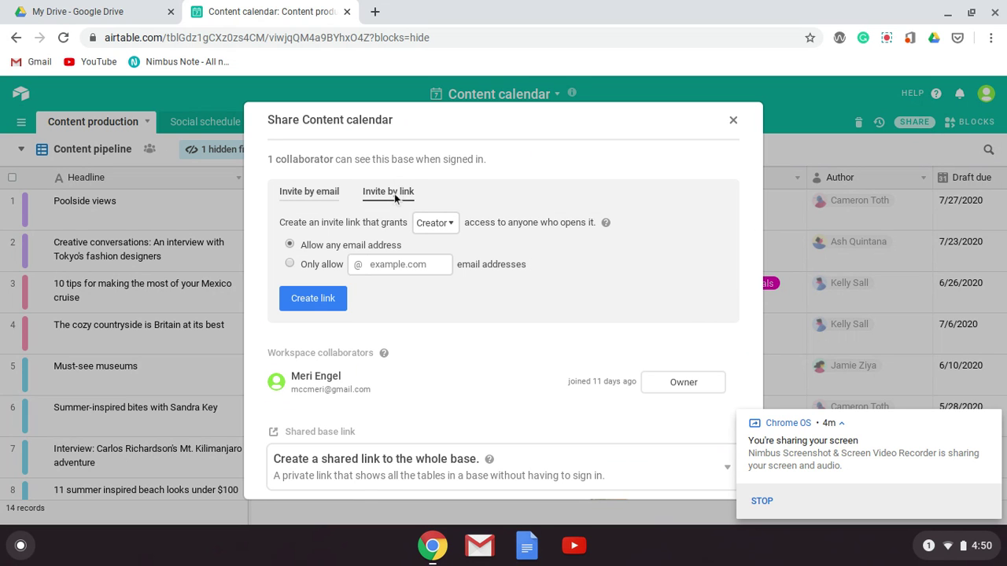
pyautogui.click(422, 227)
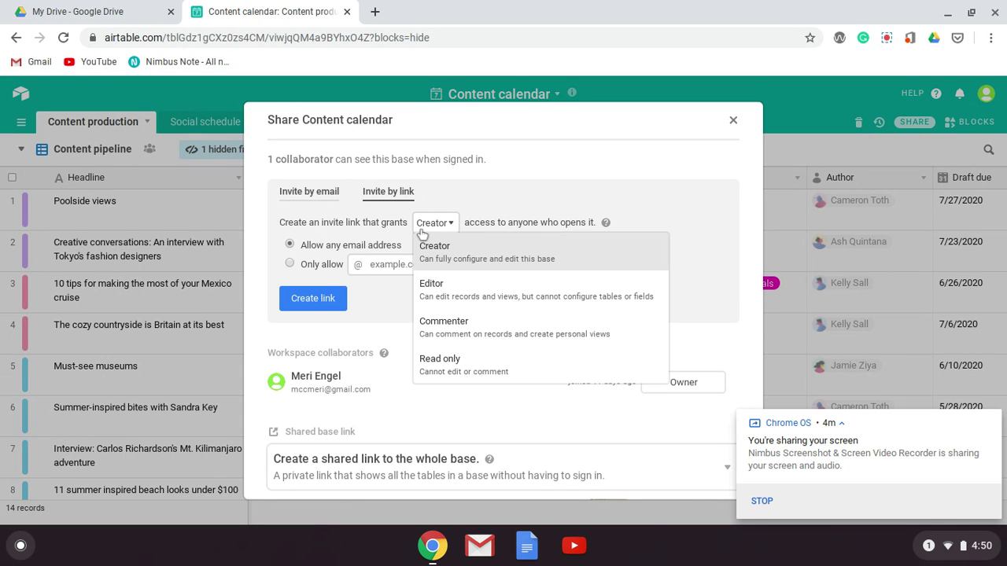
pyautogui.click(456, 266)
pyautogui.click(339, 300)
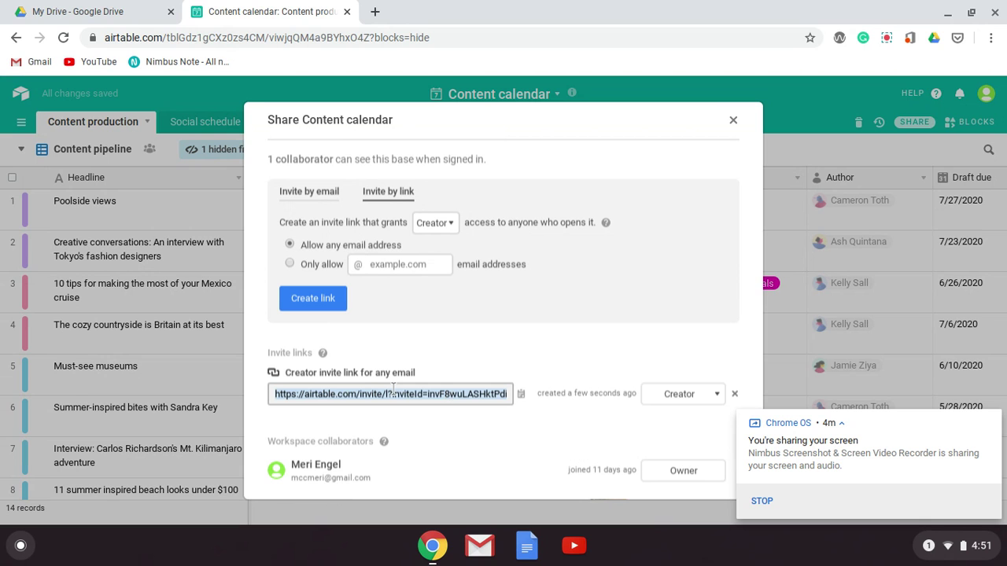
pyautogui.hotkey('ctrl', 'c')
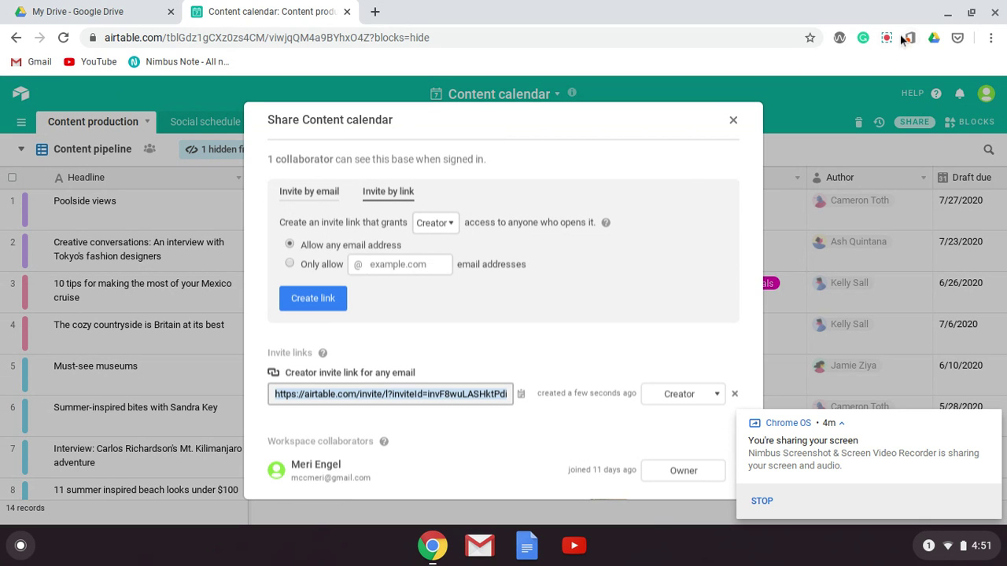